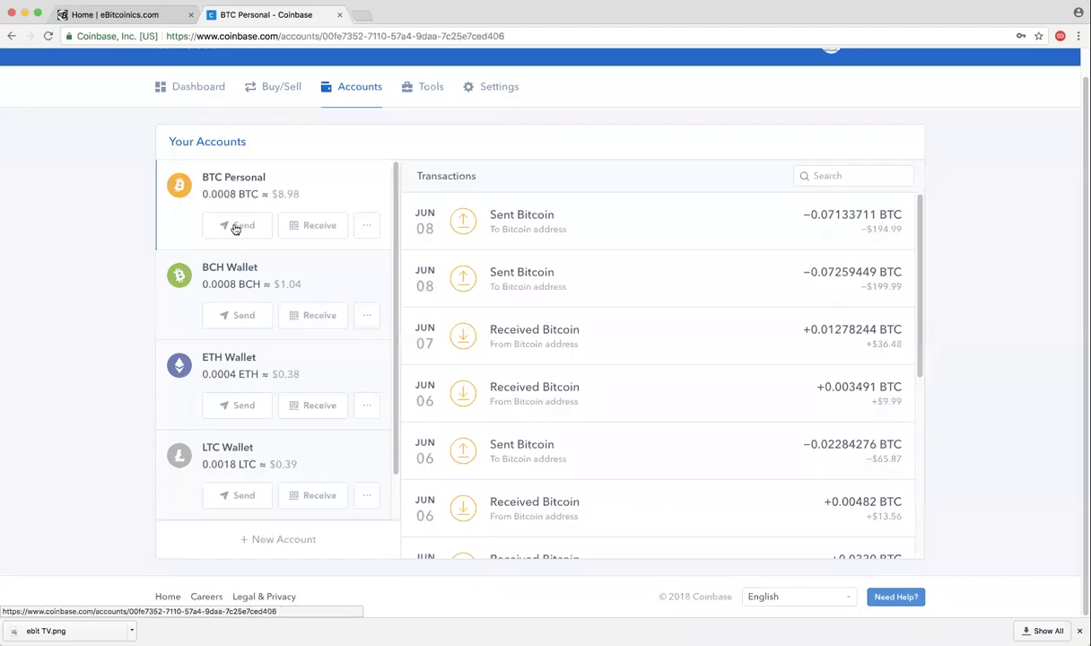
View the price dashboard and look through the wallets listed on the accounts page
click(218, 91)
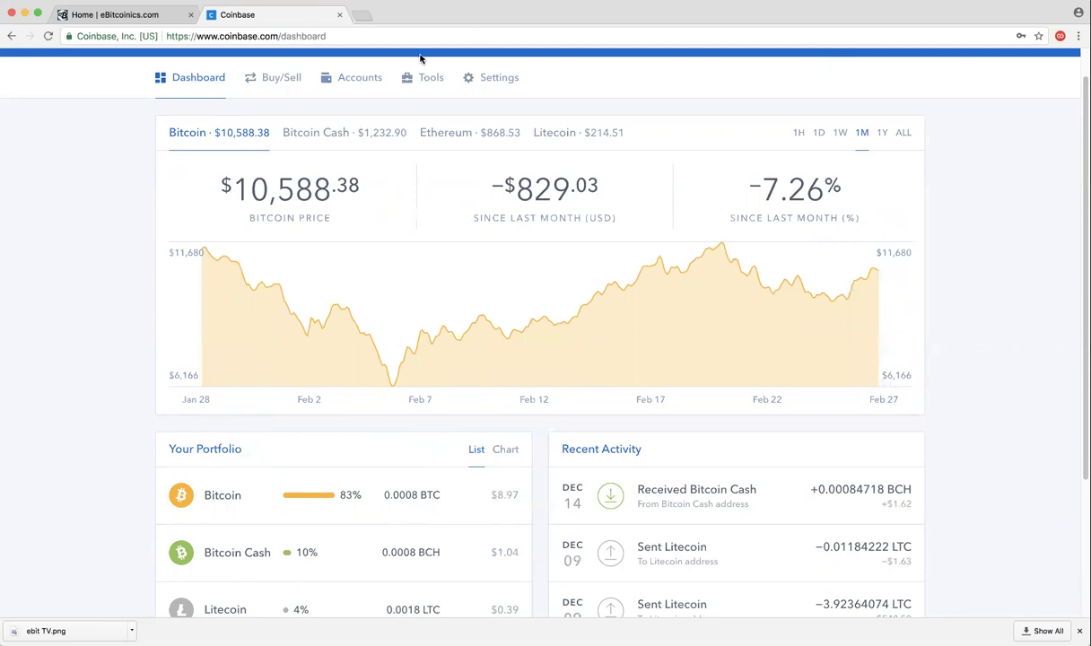
click(360, 79)
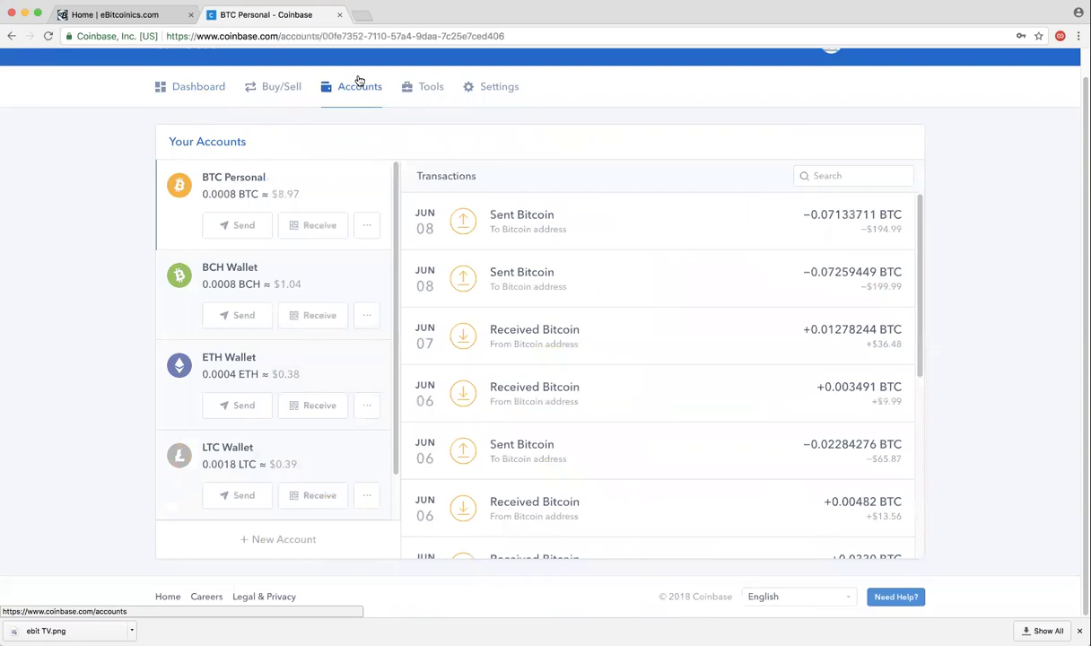
scroll(310, 278, down, 2)
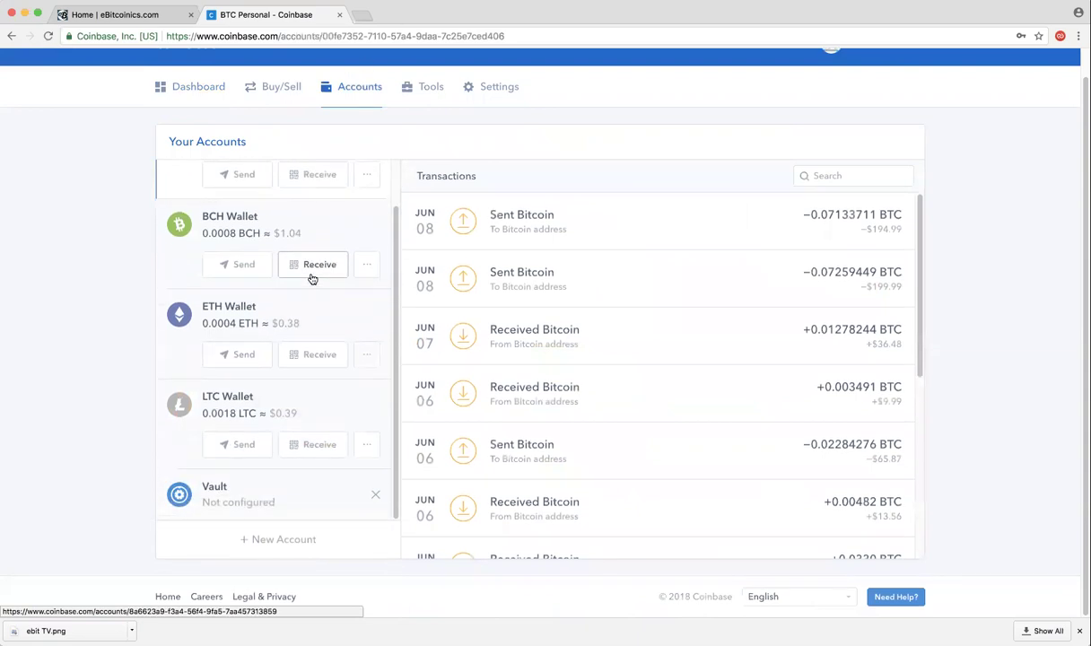
scroll(311, 278, up, 3)
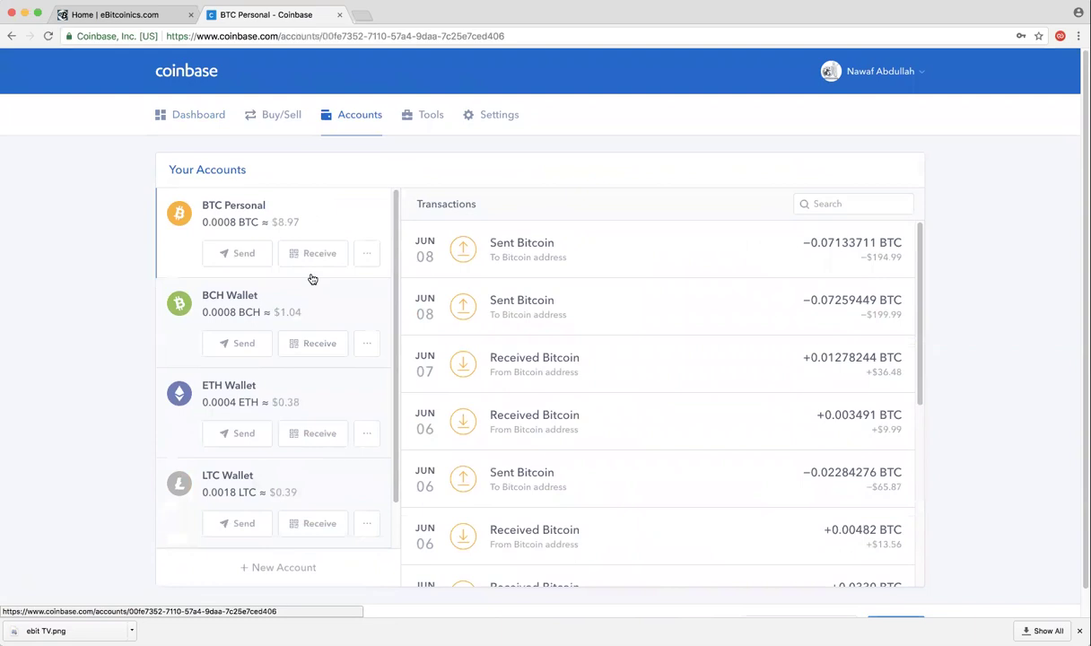
scroll(311, 278, down, 4)
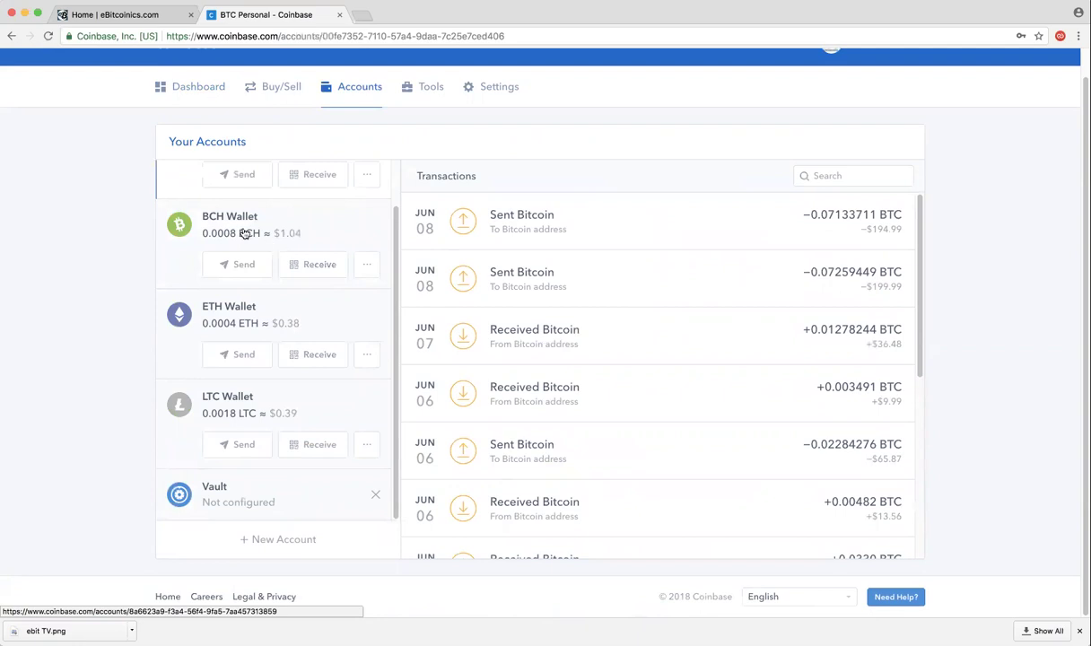
scroll(253, 239, up, 3)
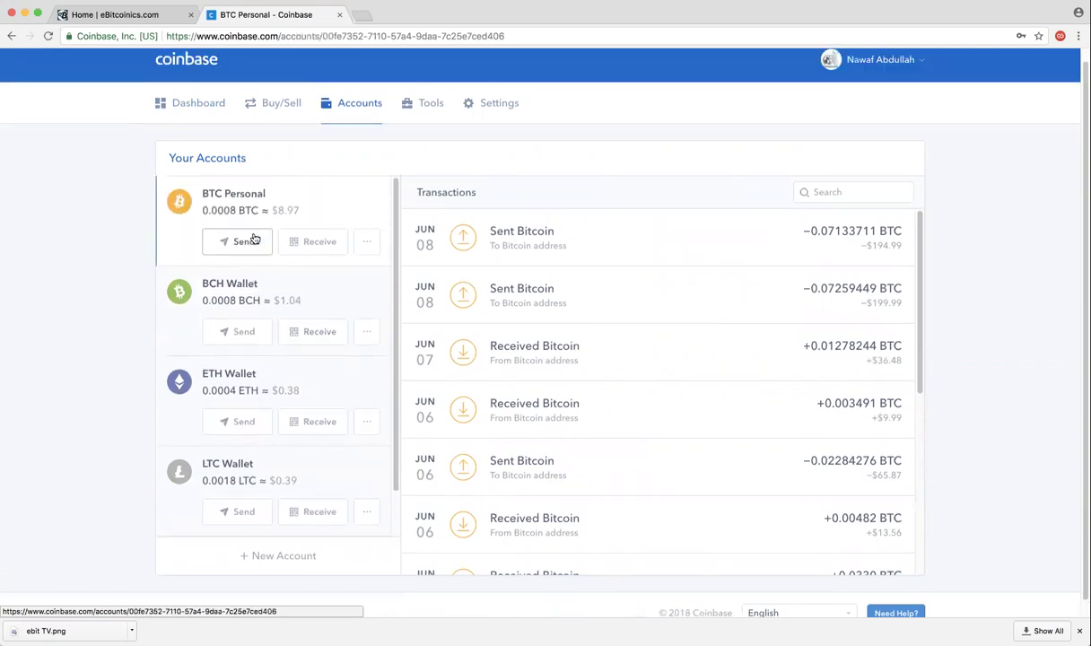
scroll(100, 226, down, 1)
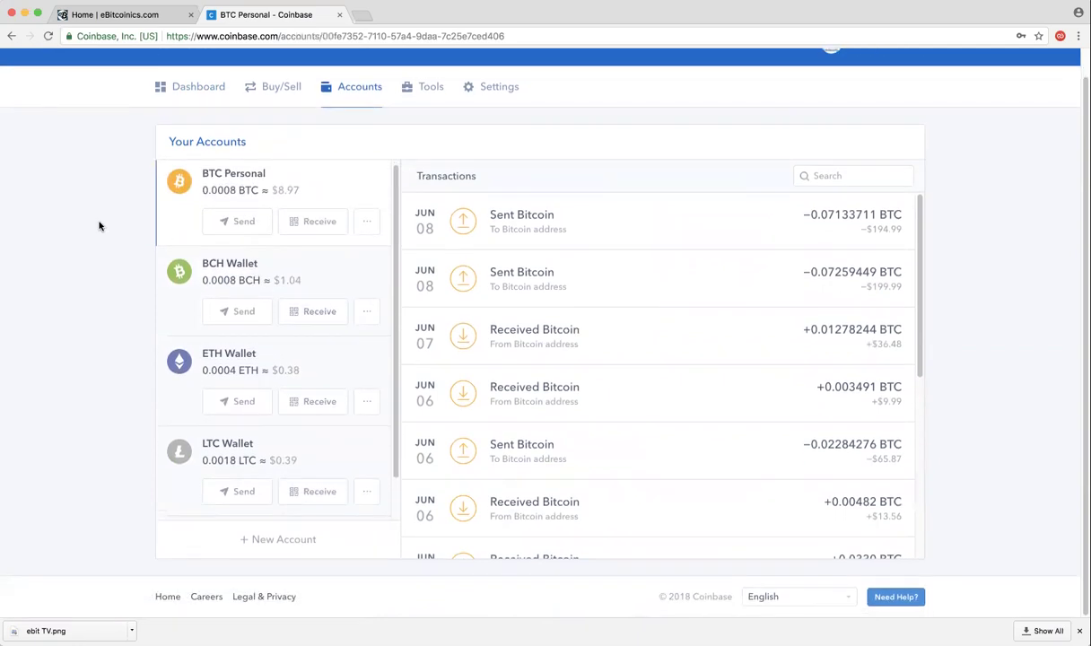
scroll(269, 213, up, 2)
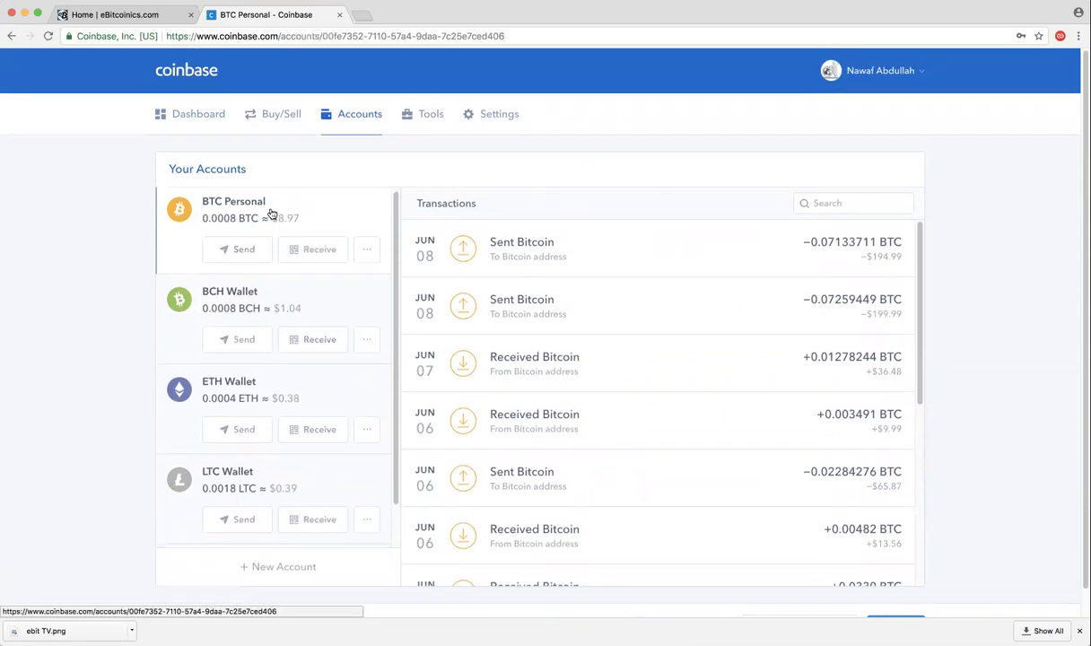
scroll(88, 221, down, 2)
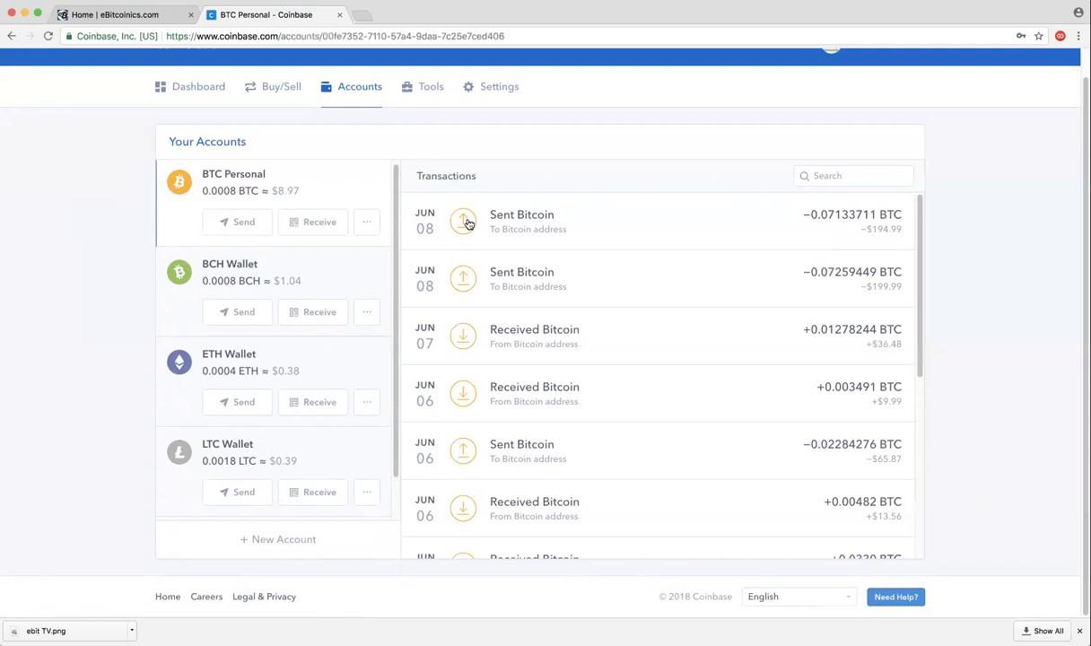
Examine the details of the newest Sent Bitcoin transaction in the BTC Personal wallet and close them
click(514, 222)
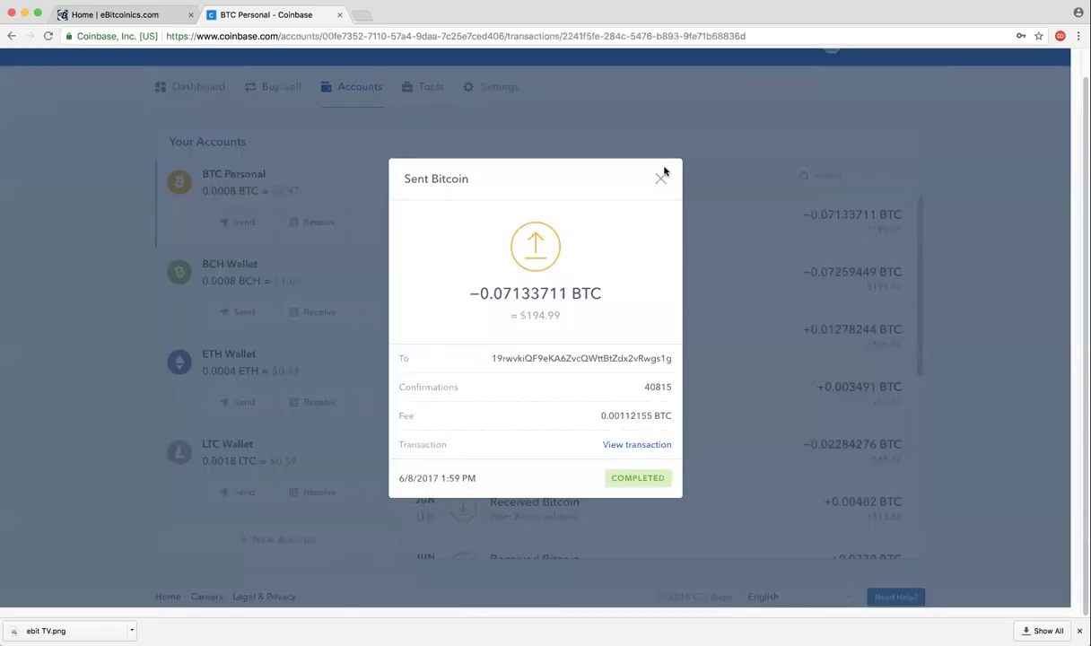
click(660, 182)
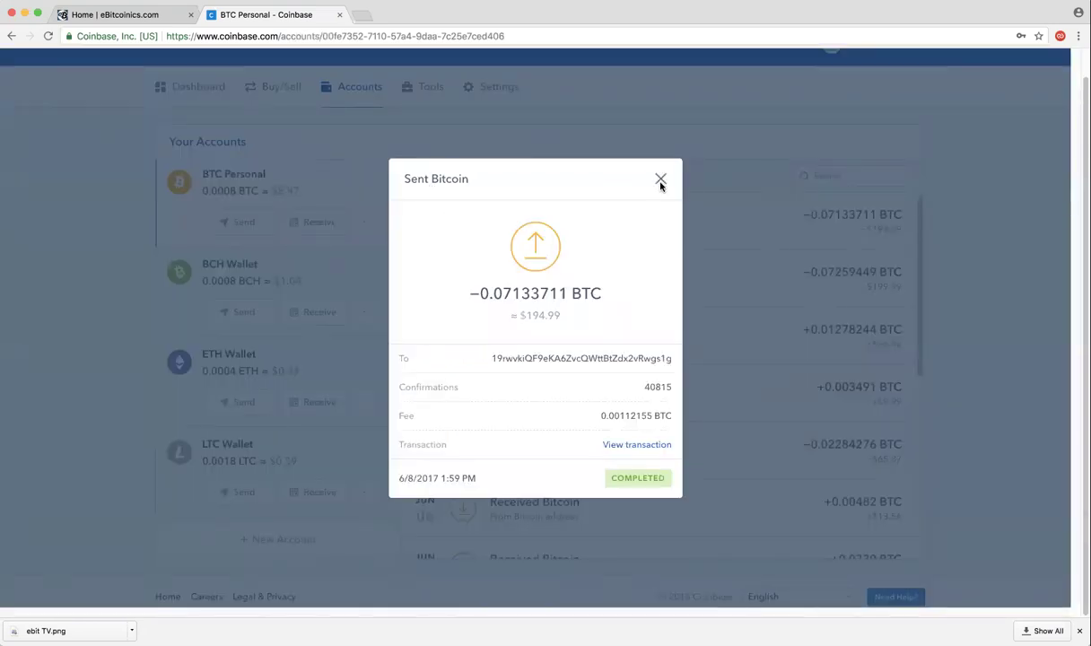
click(413, 216)
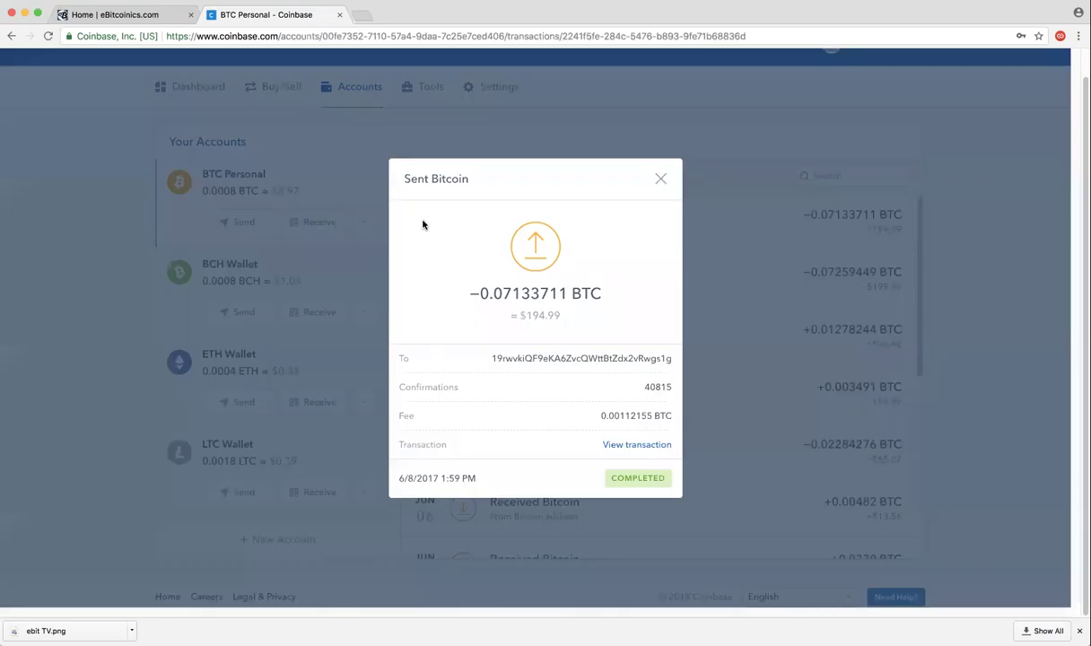
click(662, 180)
click(807, 216)
click(661, 180)
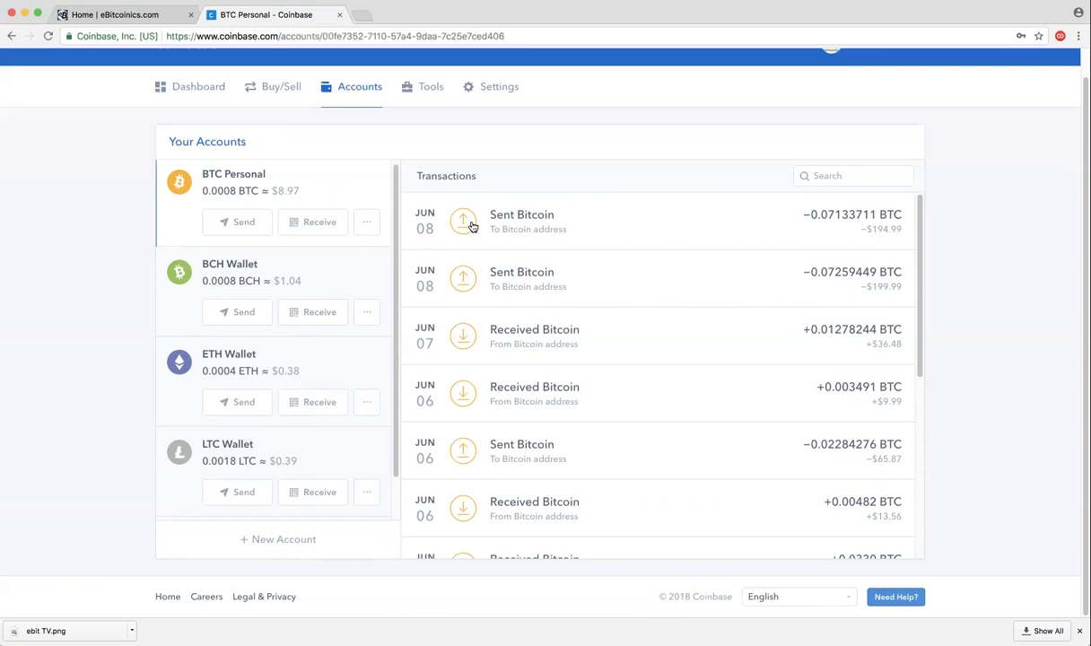
View the newest Sent Bitcoin transaction on the BlockCypher explorer and highlight its transaction hash
click(526, 228)
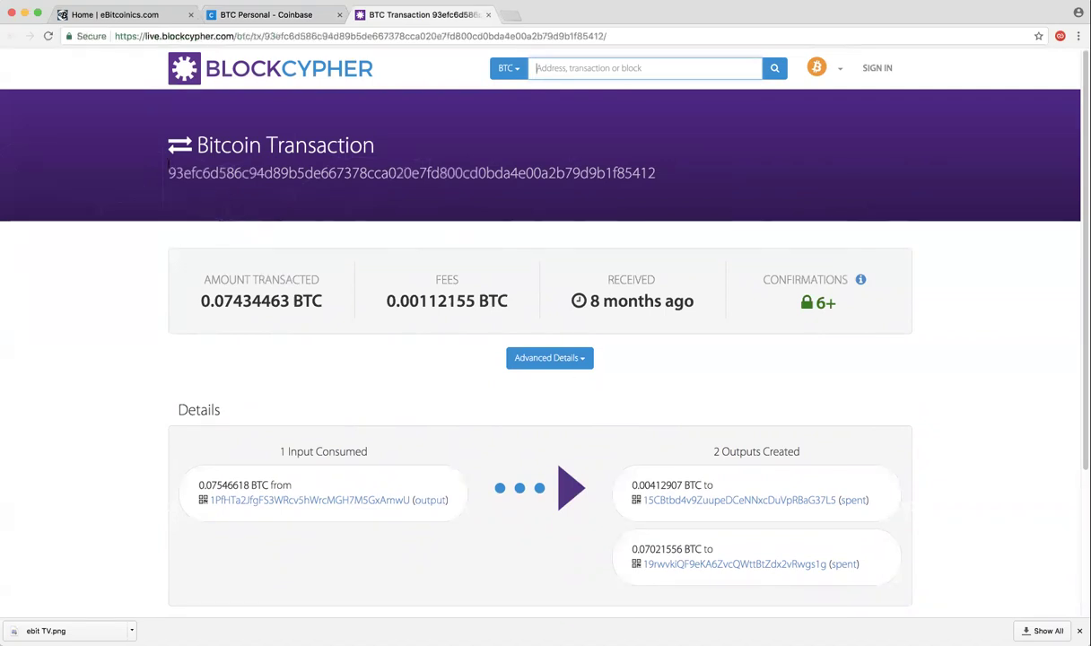
click(237, 184)
double_click(574, 173)
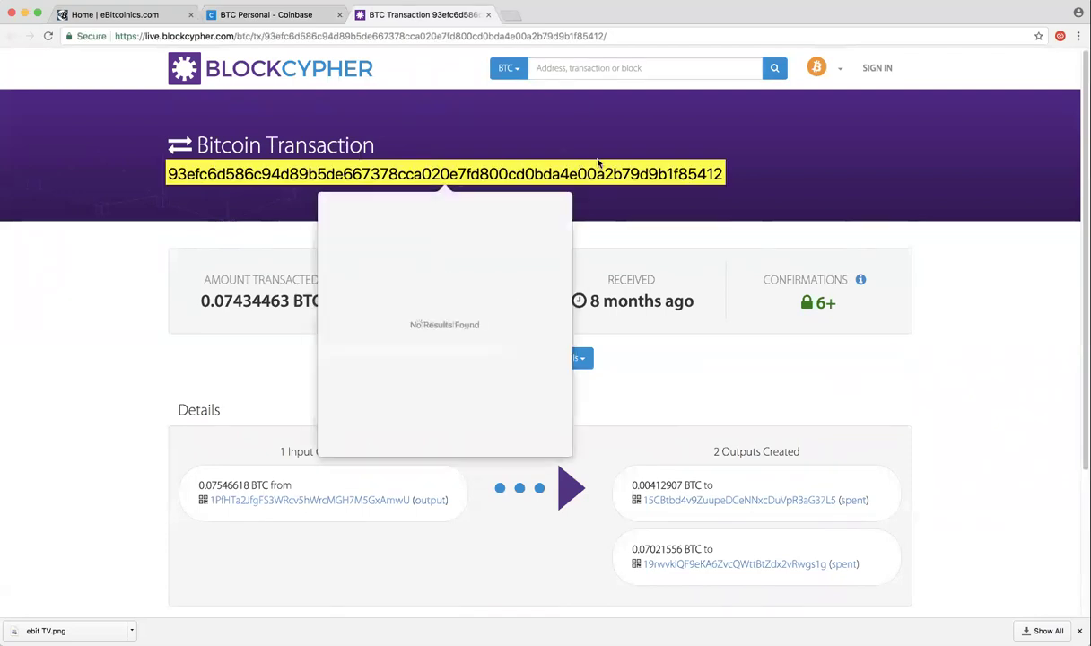
click(628, 171)
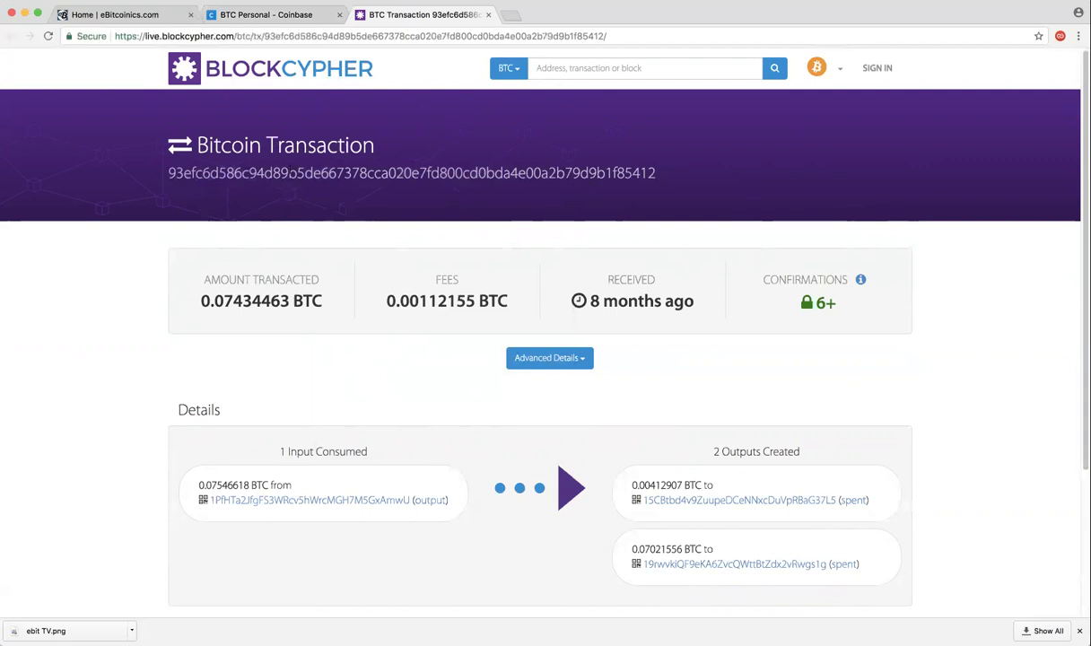
click(350, 35)
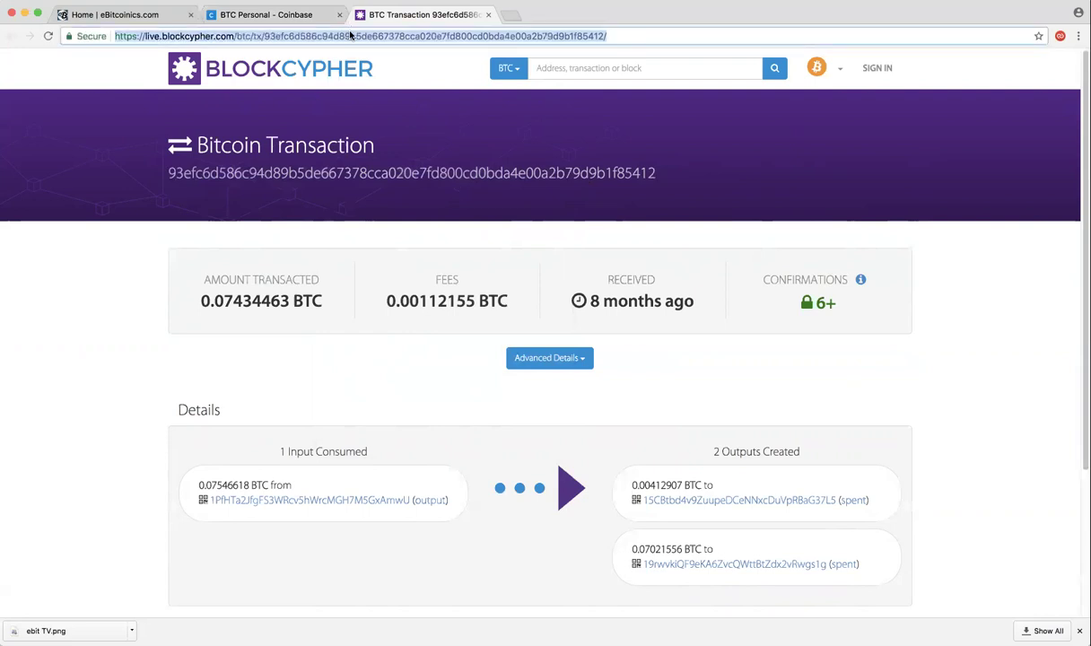
text(c)
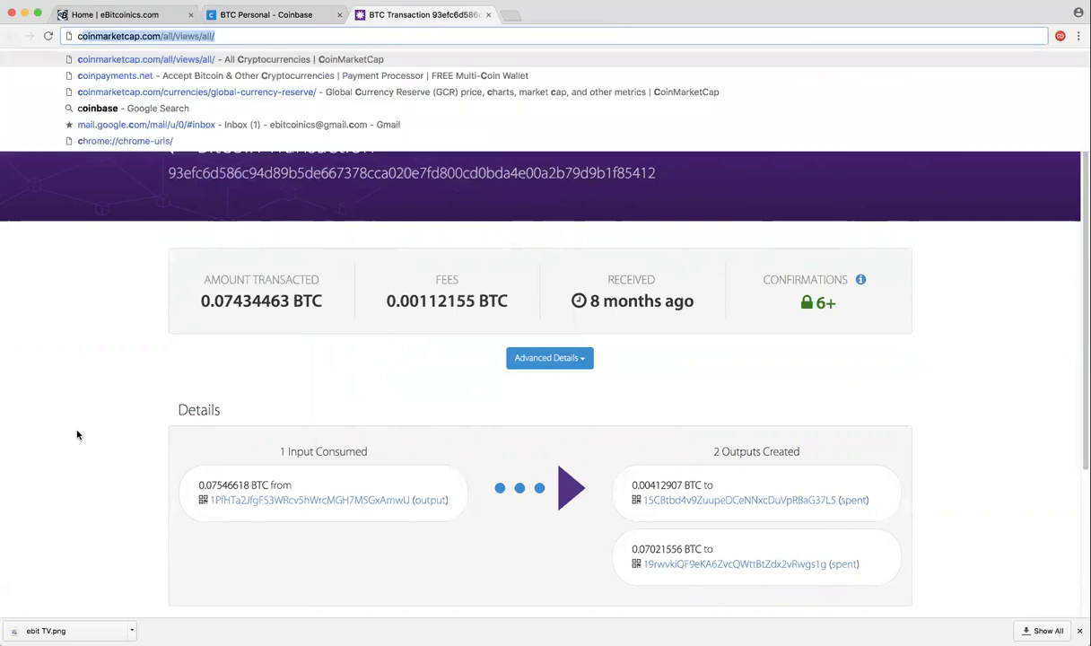
click(75, 431)
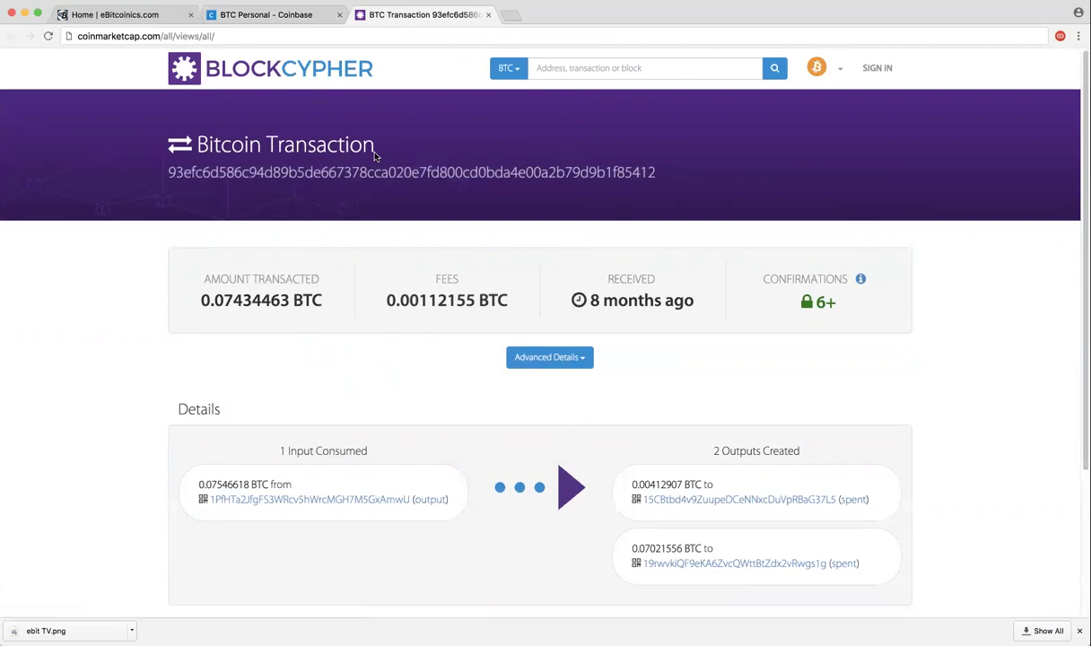
Return to the BTC Personal wallet in Coinbase and close the Sent Bitcoin details
click(256, 16)
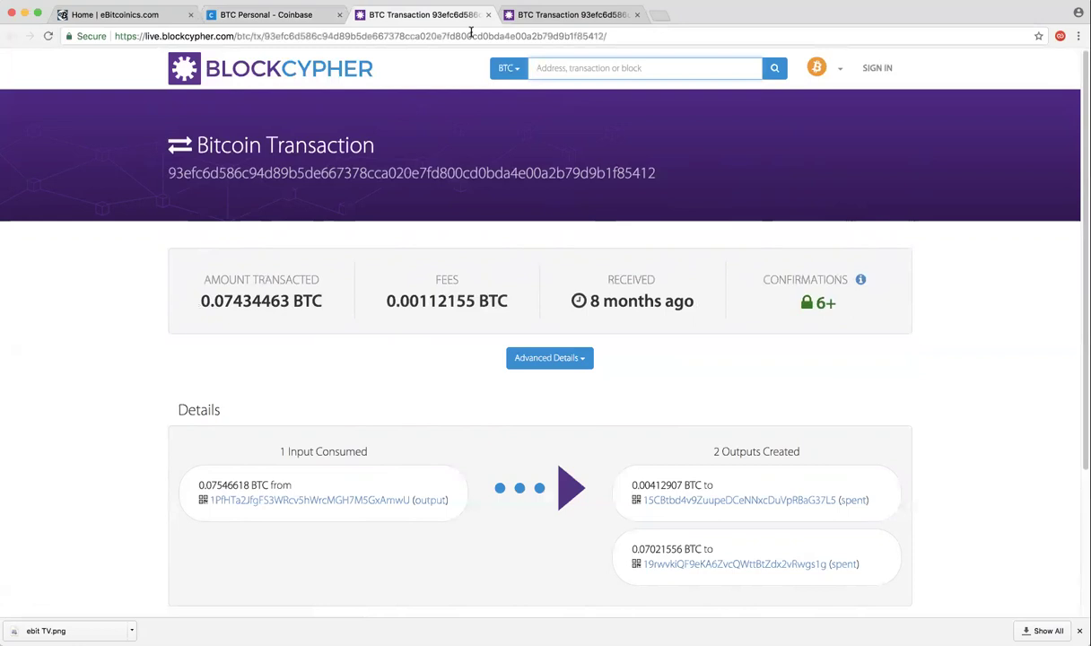
click(257, 14)
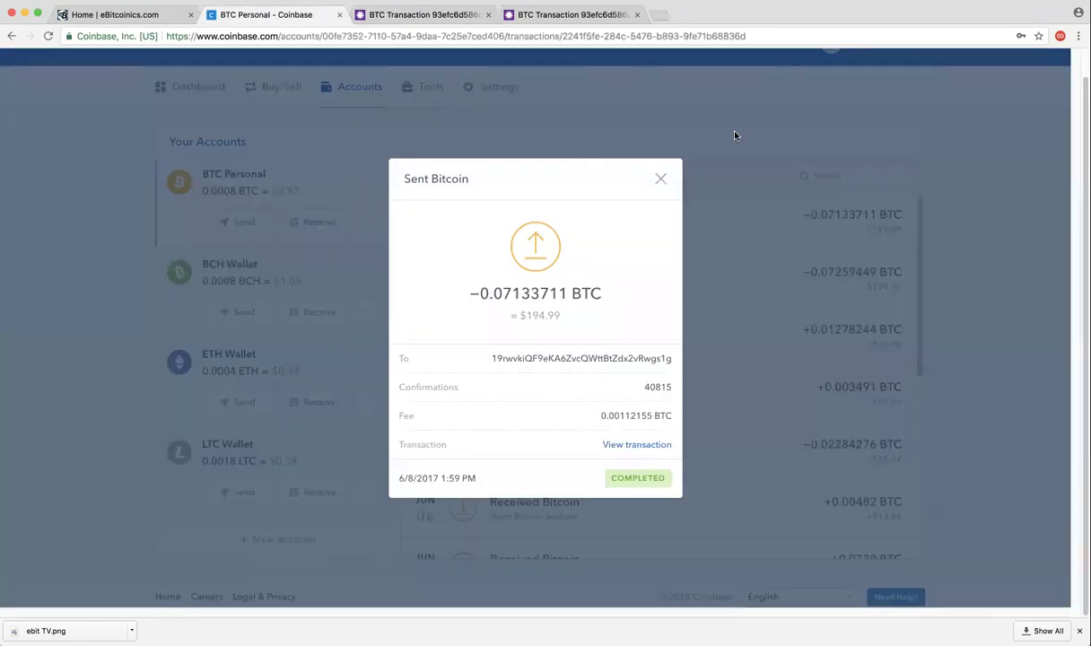
click(661, 179)
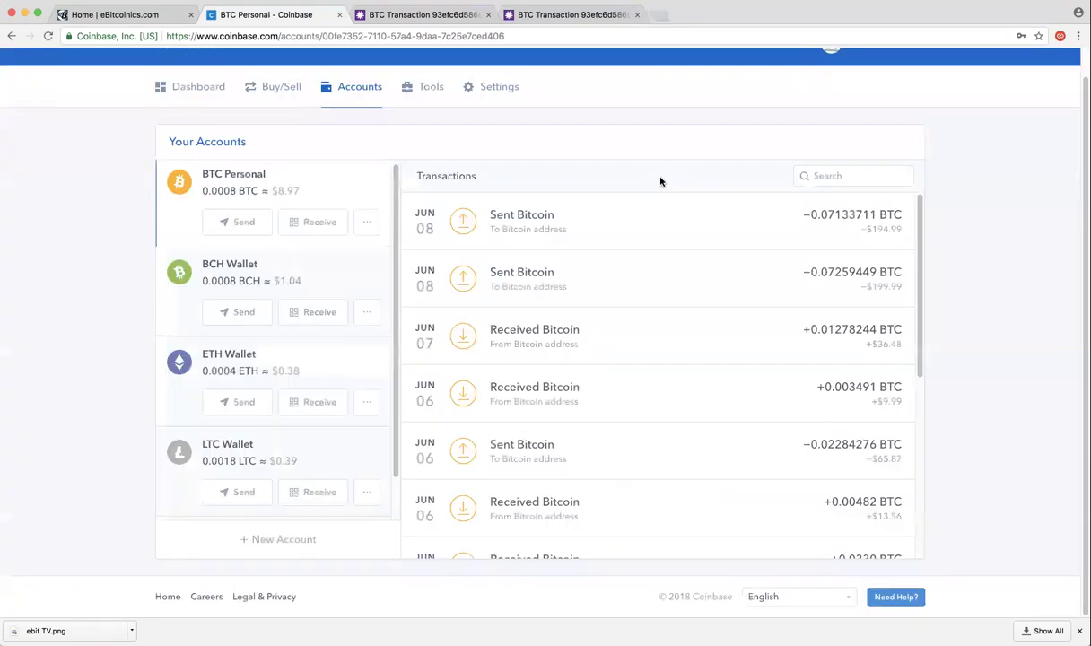
Look up the TxHash of the ETH Wallet's newest Sent Ethereum transaction on Etherscan and return to that wallet in Coinbase
click(241, 363)
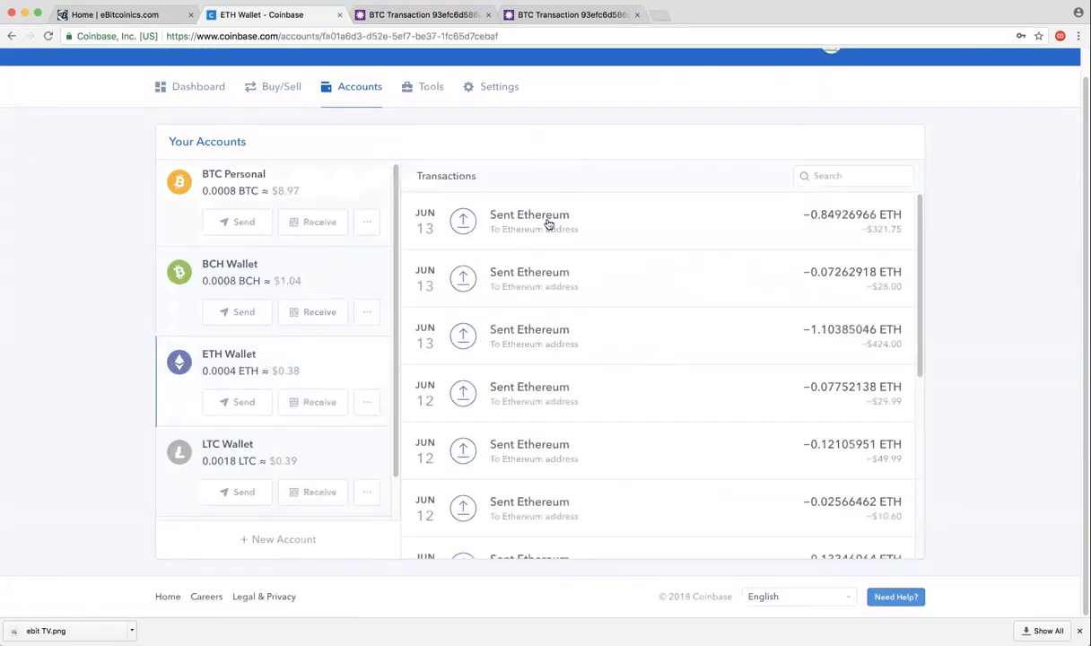
click(545, 220)
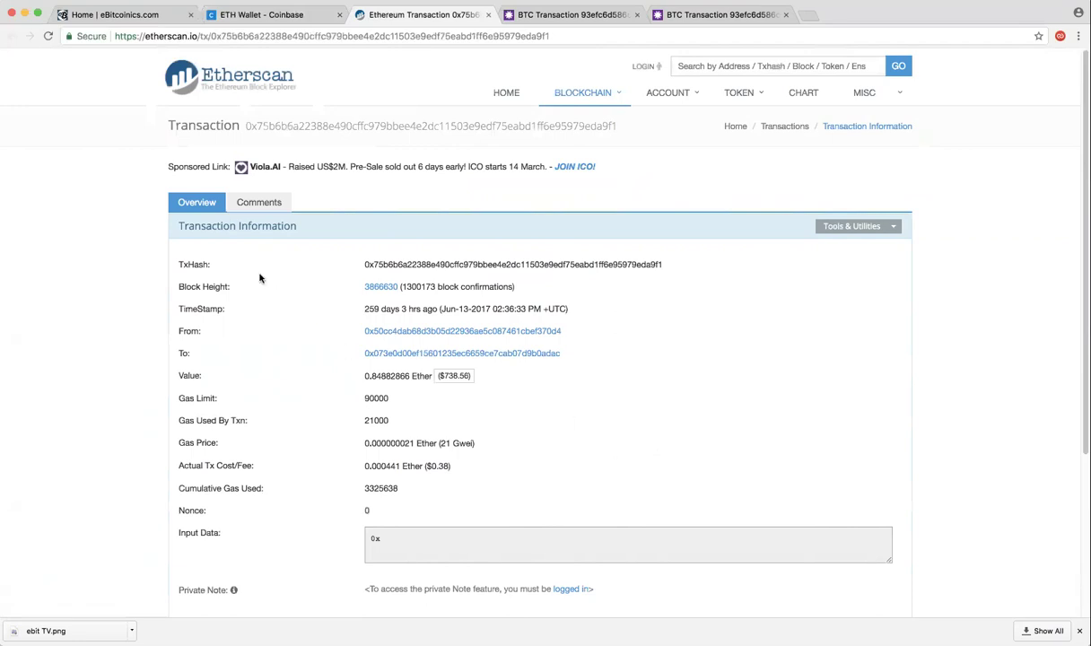
double_click(199, 265)
drag(198, 265, 623, 255)
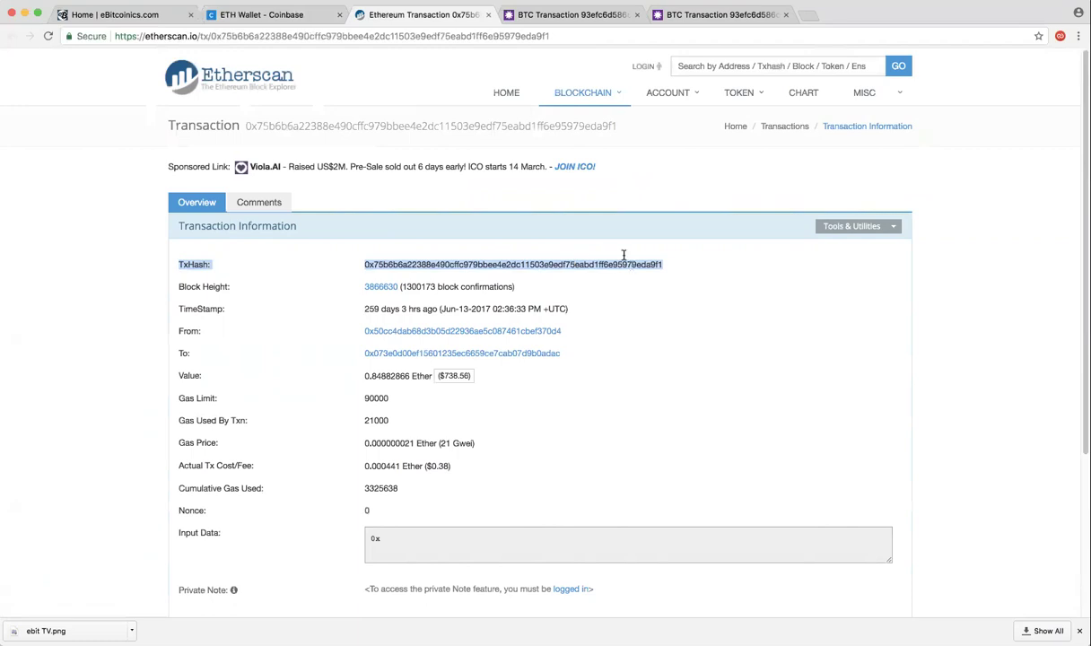
click(485, 36)
click(279, 20)
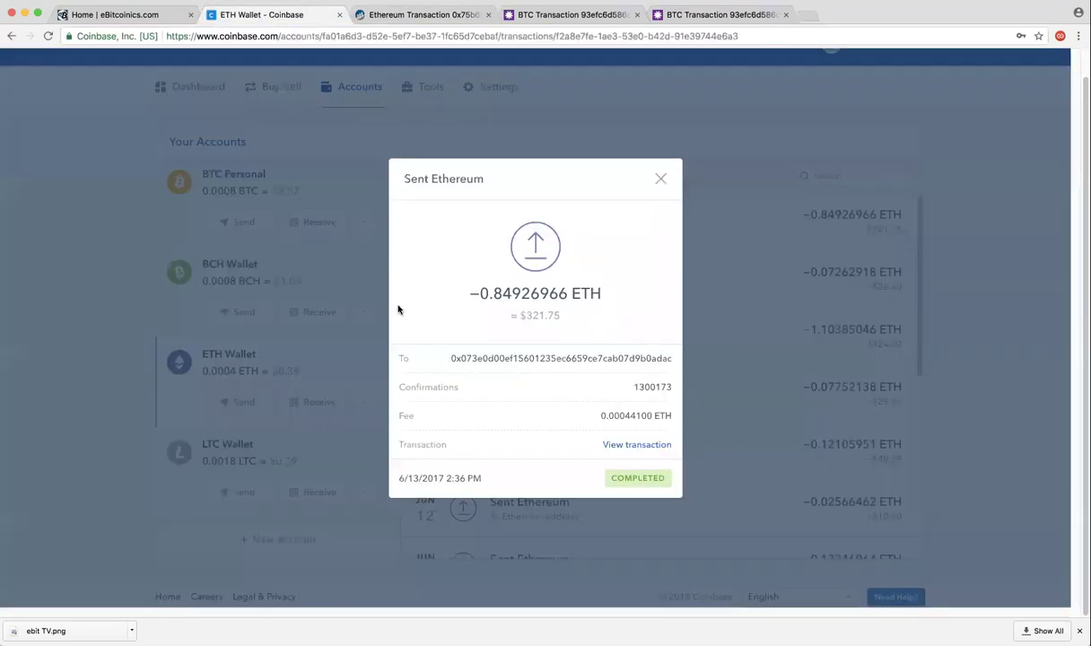
click(660, 179)
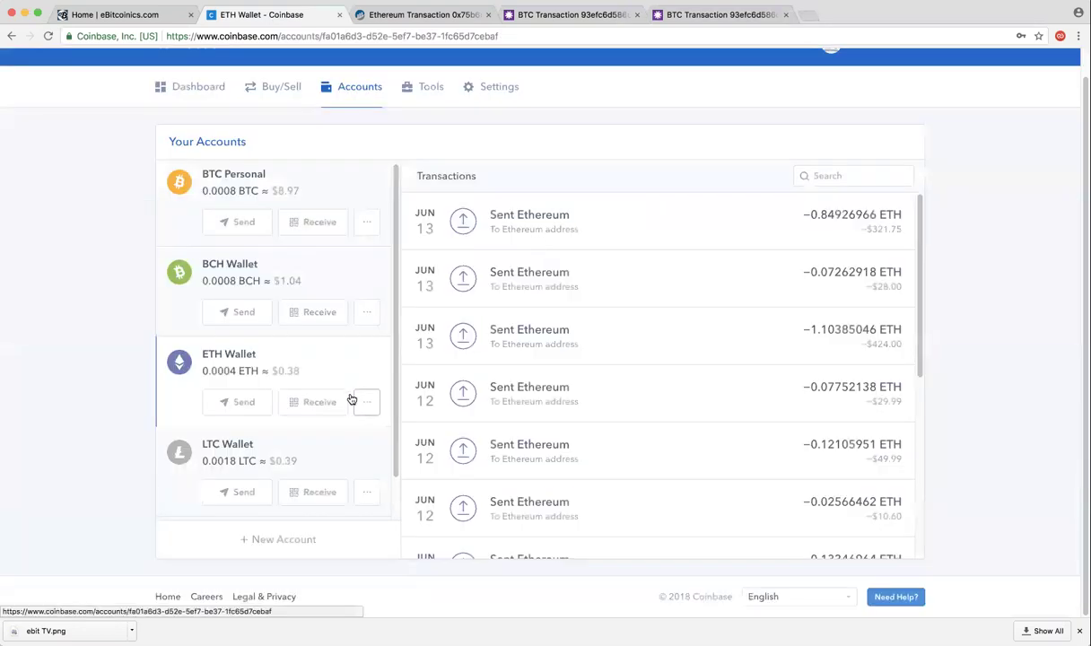
View the LTC Wallet's newest Sent Litecoin transaction on BlockCypher and return to that wallet in Coinbase
click(283, 456)
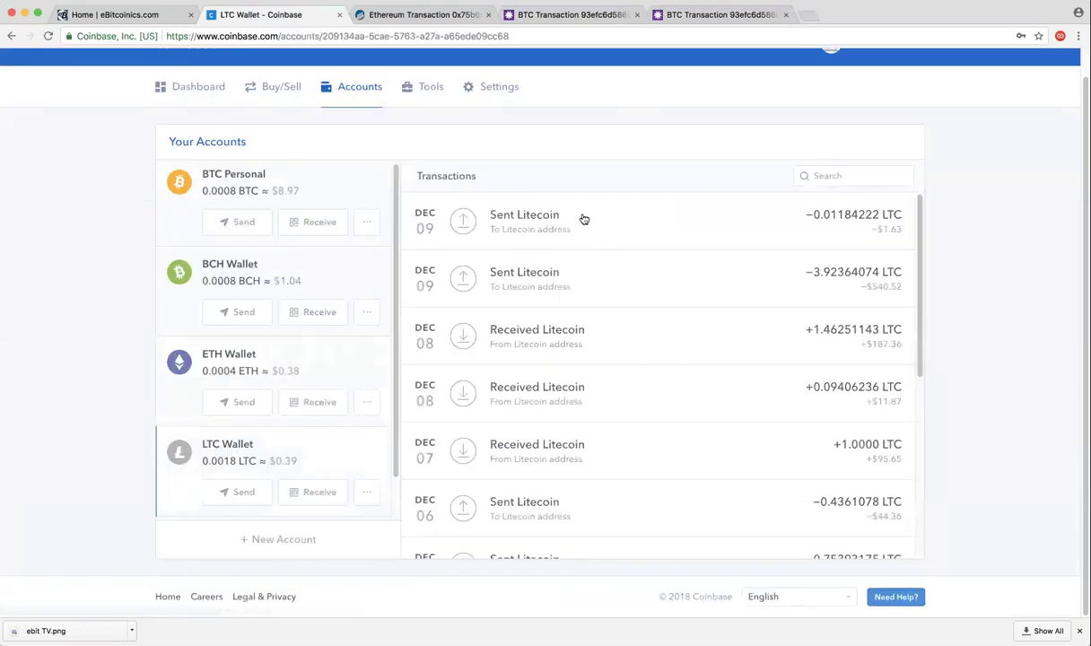
click(565, 221)
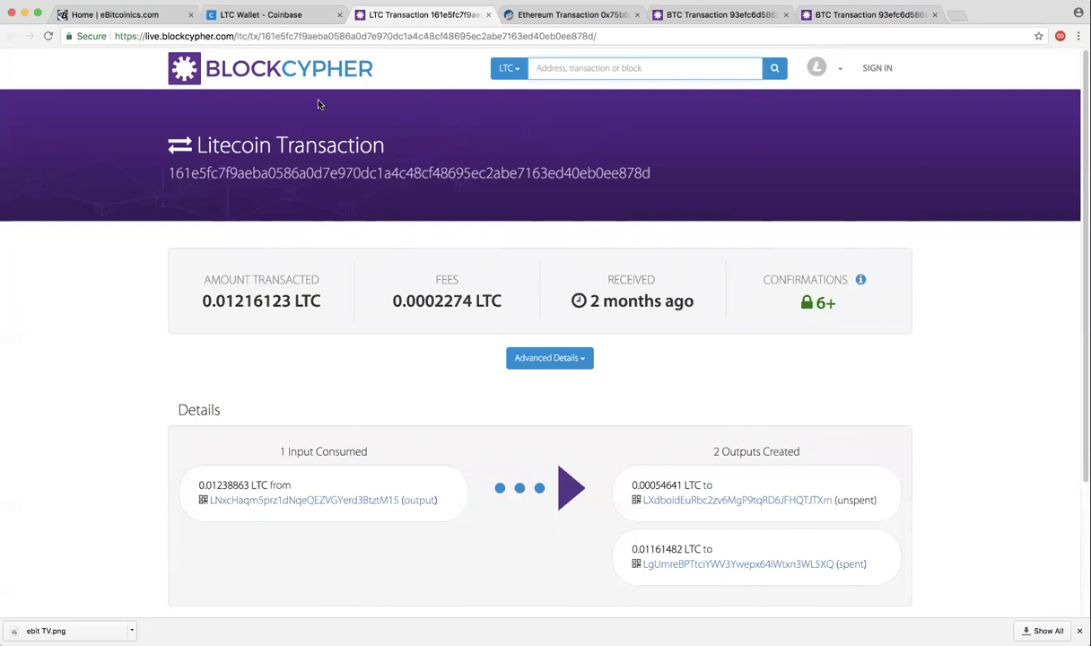
click(270, 16)
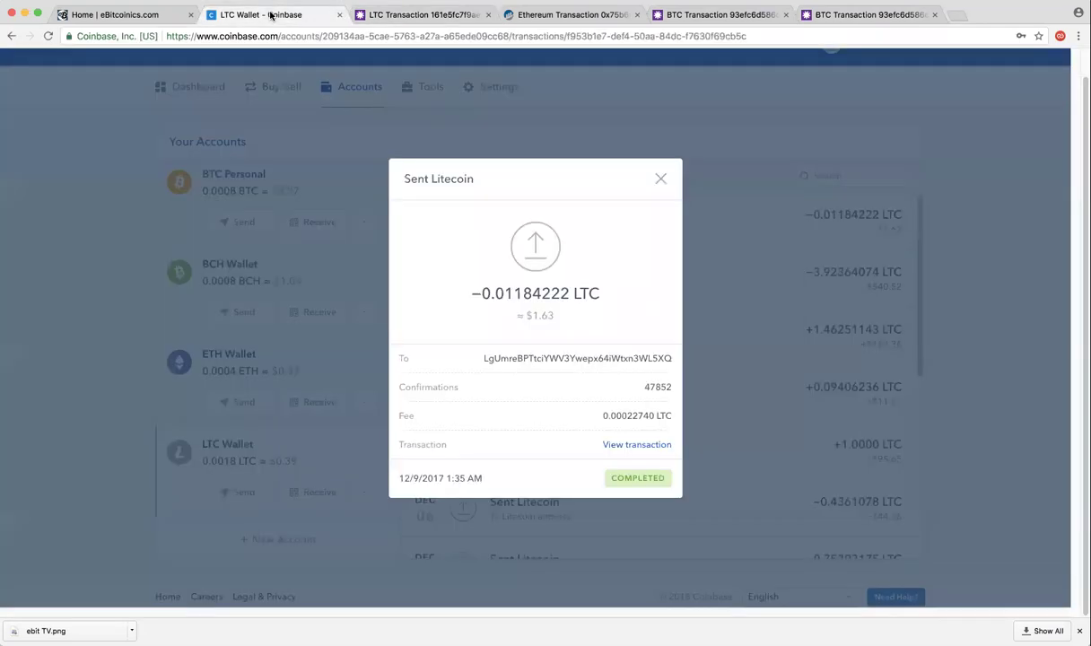
click(659, 179)
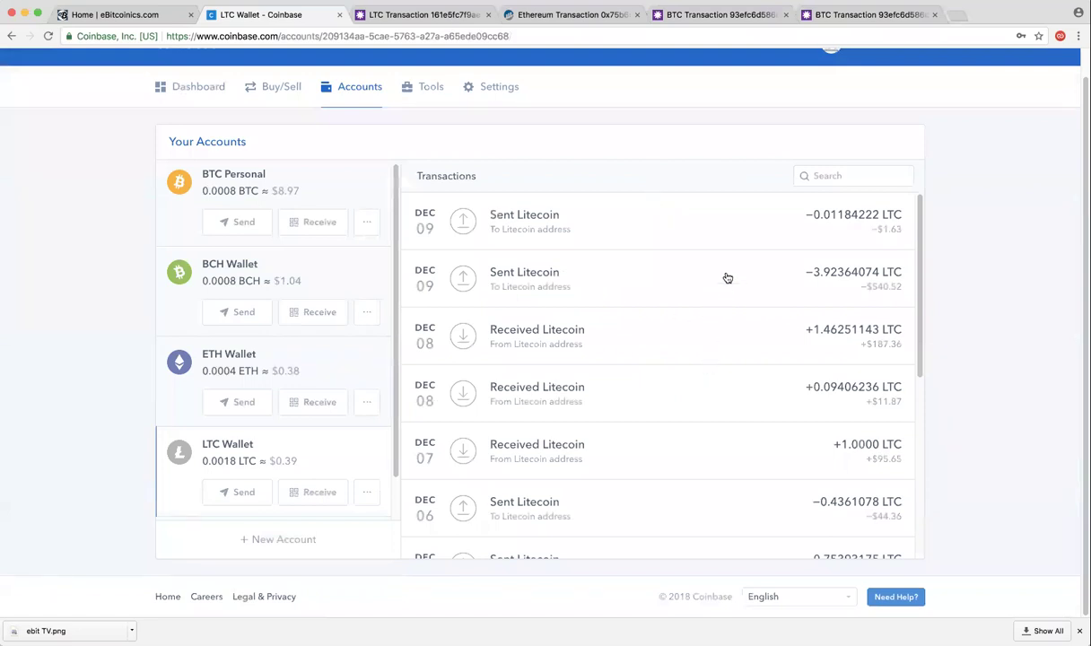